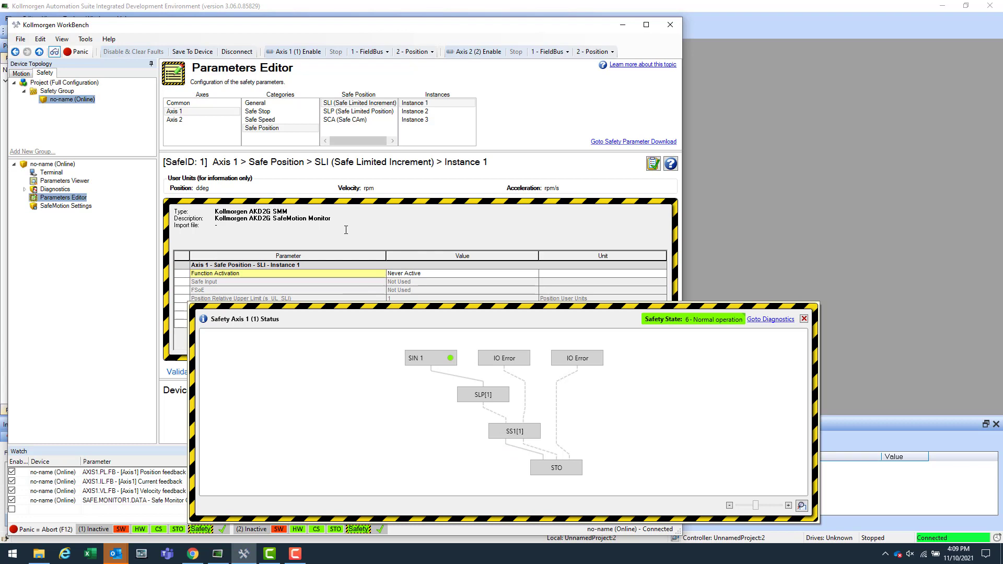
Switch to the KAS IDE, scan the EtherCAT network, accept the discovered devices as new, and decline the project recompile.
left_click(346, 230)
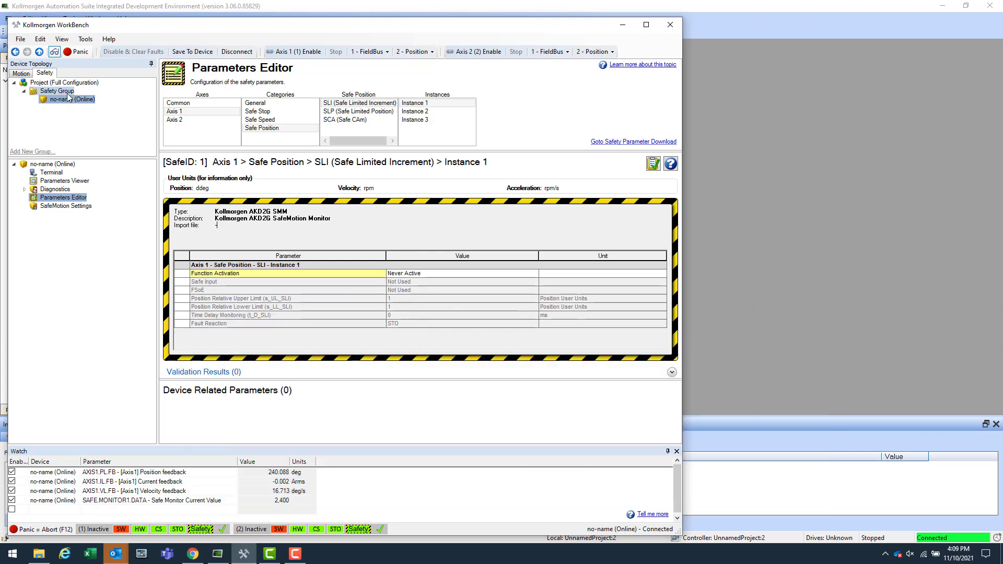
left_click(148, 14)
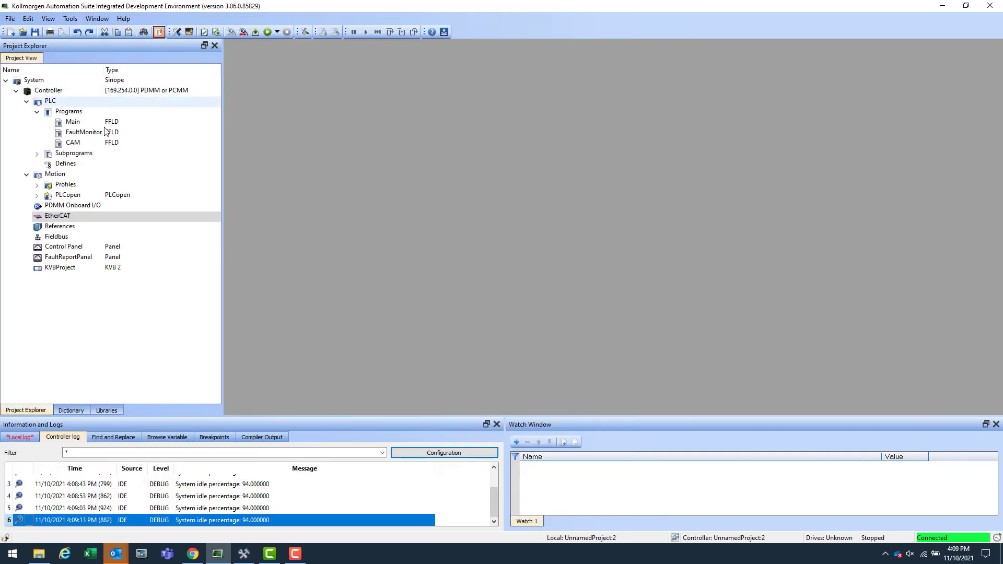
double_click(72, 216)
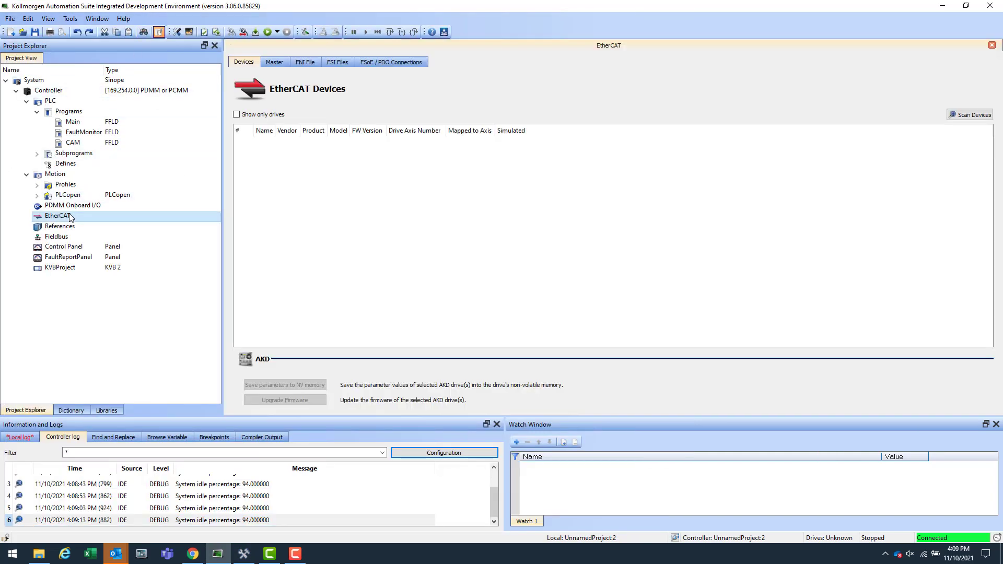
left_click(954, 116)
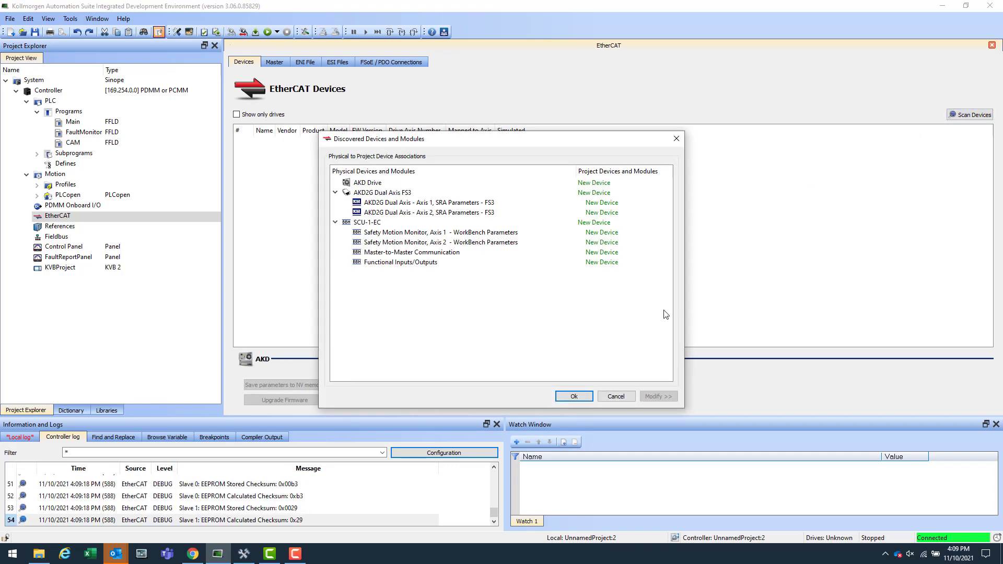
left_click(573, 396)
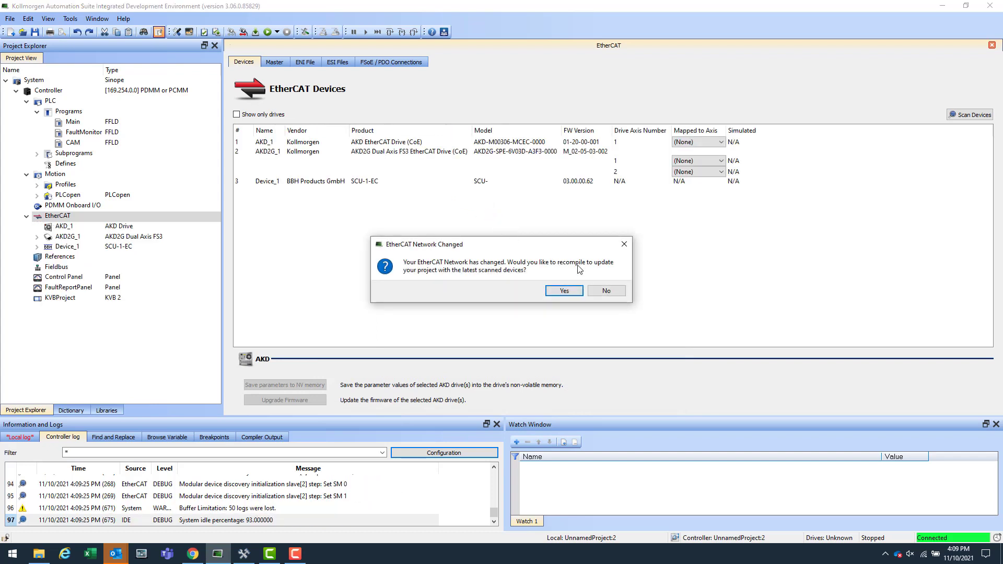
left_click(598, 296)
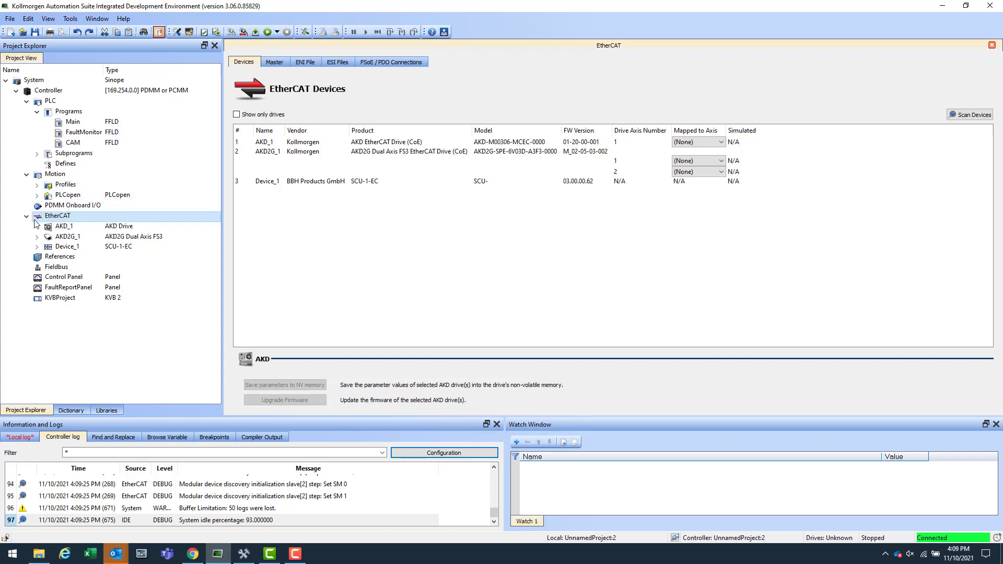
Delete Module_1 and Module_2 from the AKD2G_1 drive in the EtherCAT project tree.
left_click(36, 237)
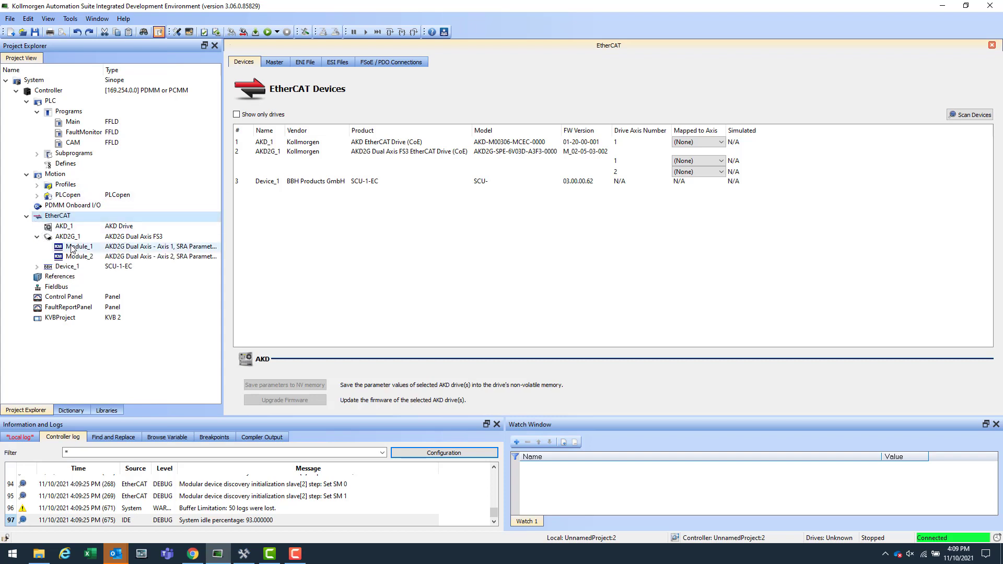
right_click(70, 247)
left_click(97, 251)
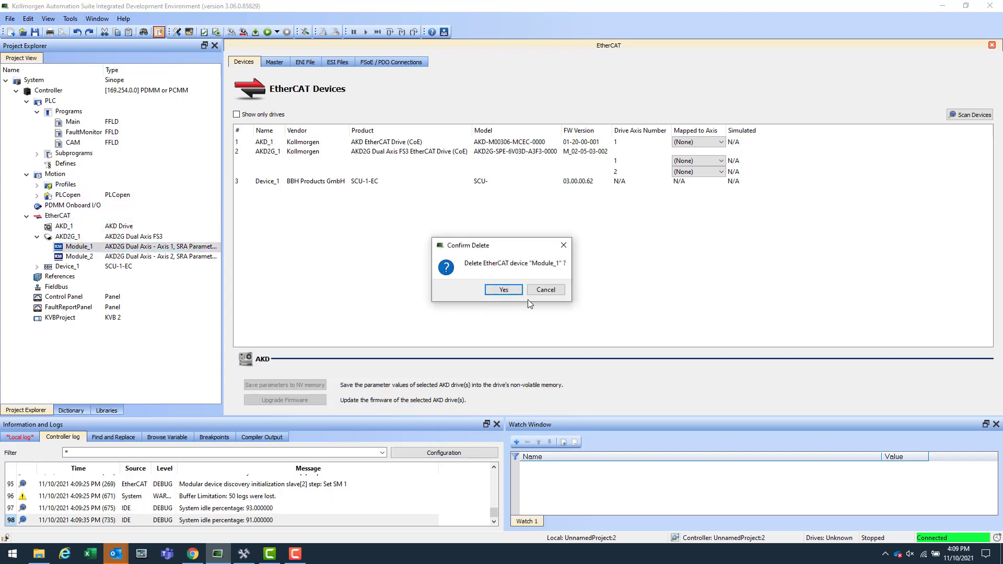
left_click(503, 290)
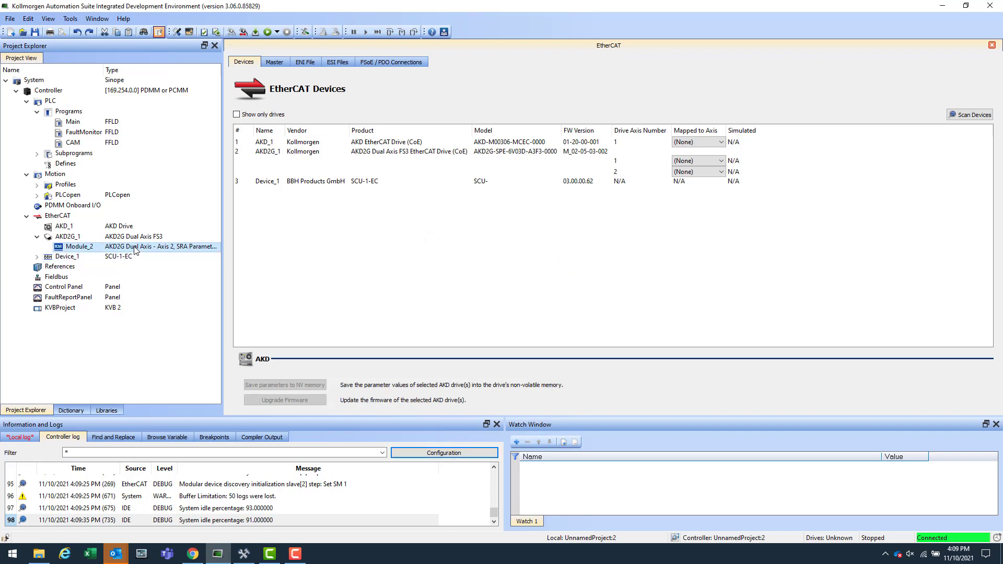
right_click(135, 249)
left_click(159, 252)
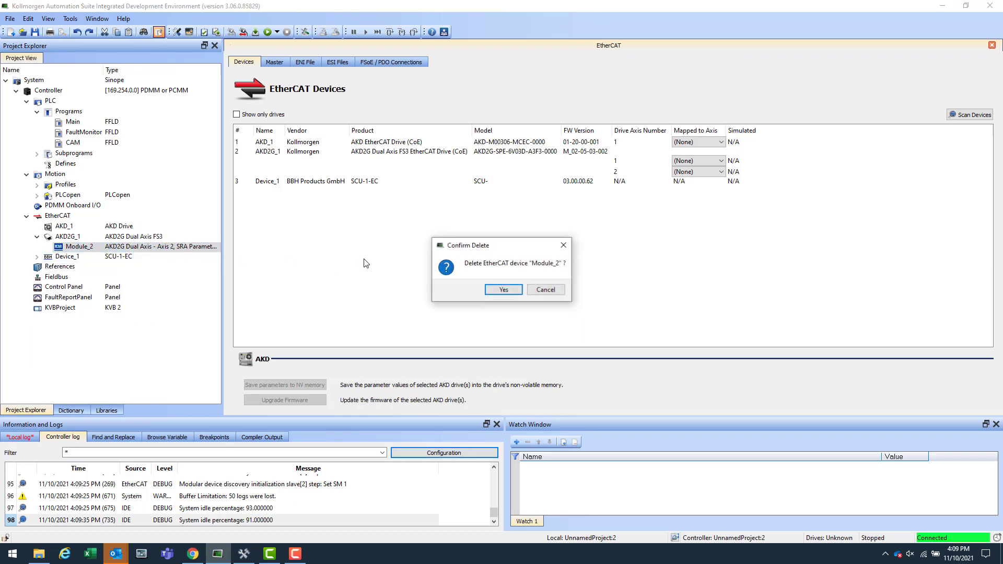
left_click(503, 288)
Add the Axis 1 and Axis 2 "SRA Parameters configured via Workbench - FS3" modules to the AKD2G_1 drive.
right_click(131, 237)
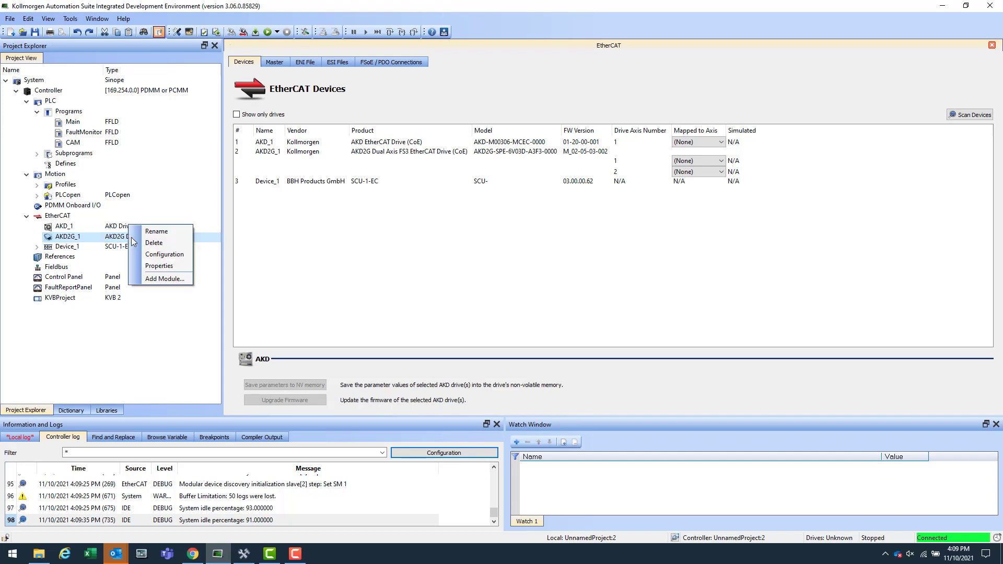
left_click(166, 278)
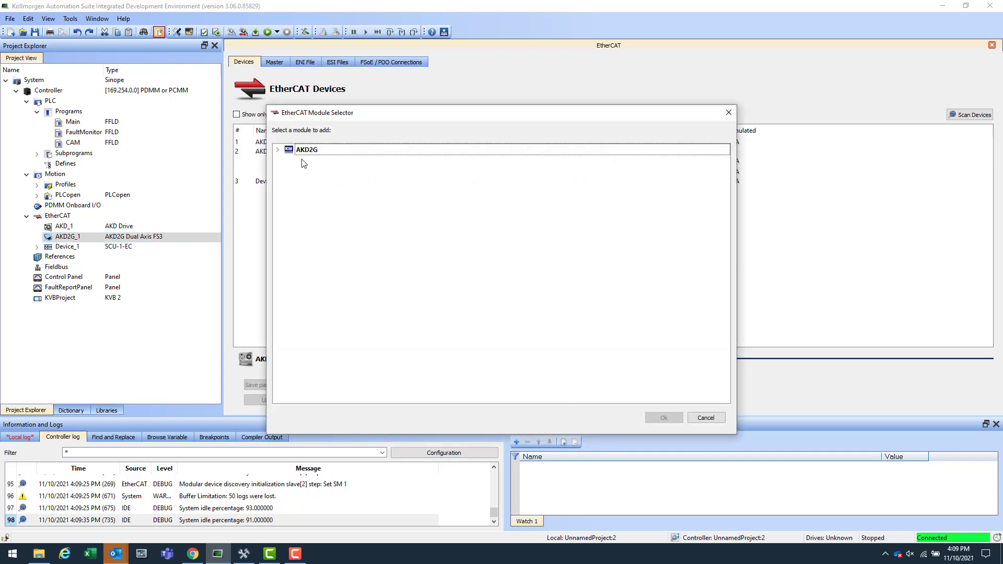
left_click(278, 150)
double_click(432, 194)
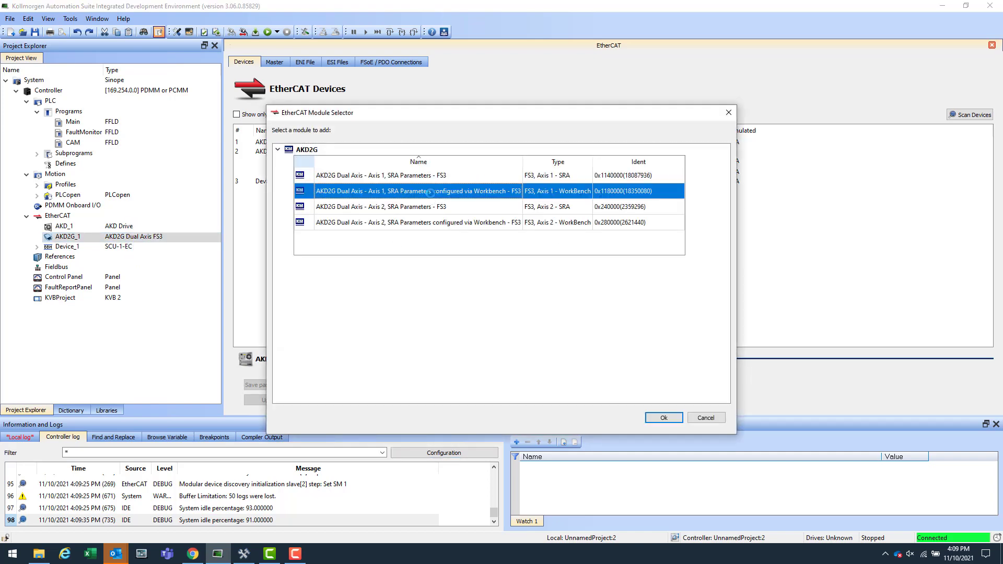
right_click(58, 238)
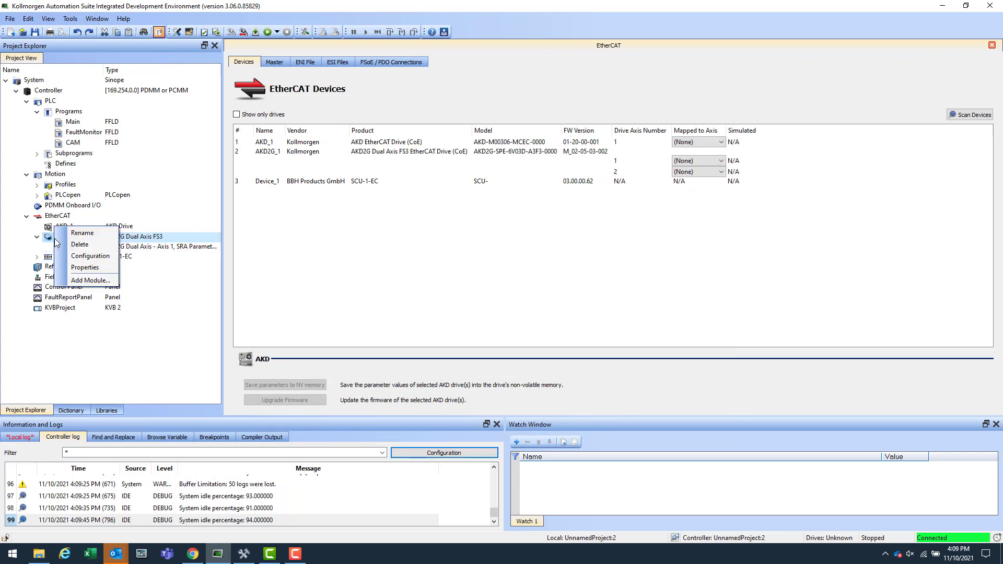
left_click(87, 279)
left_click(278, 150)
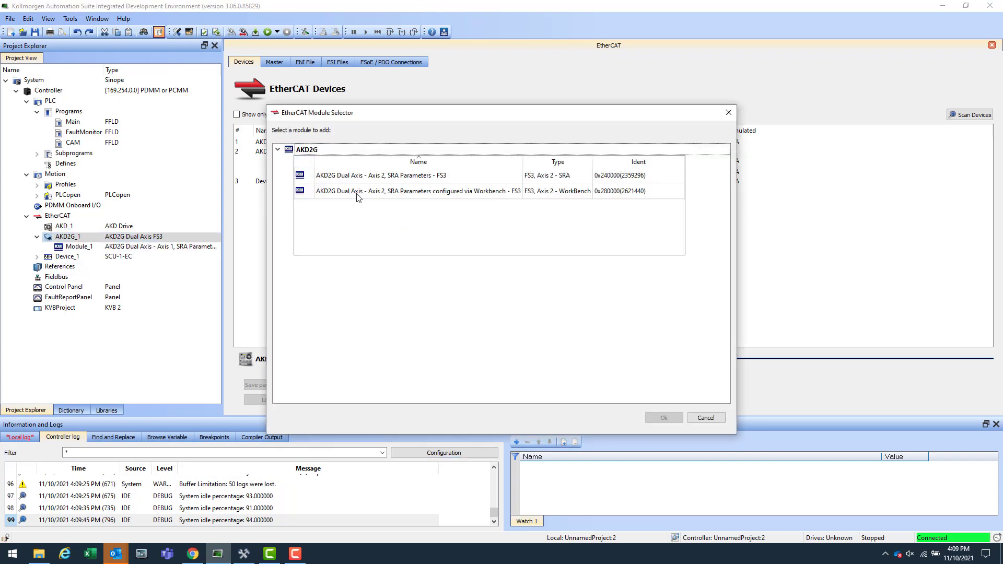
double_click(339, 191)
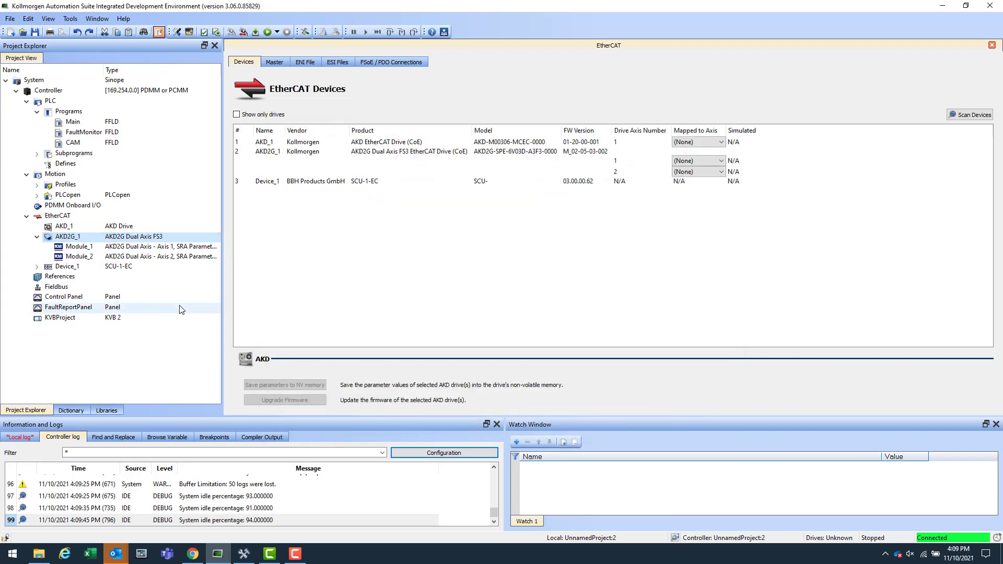
Compile and download the project, and add a SafePLC2 project under the Controller.
left_click(217, 32)
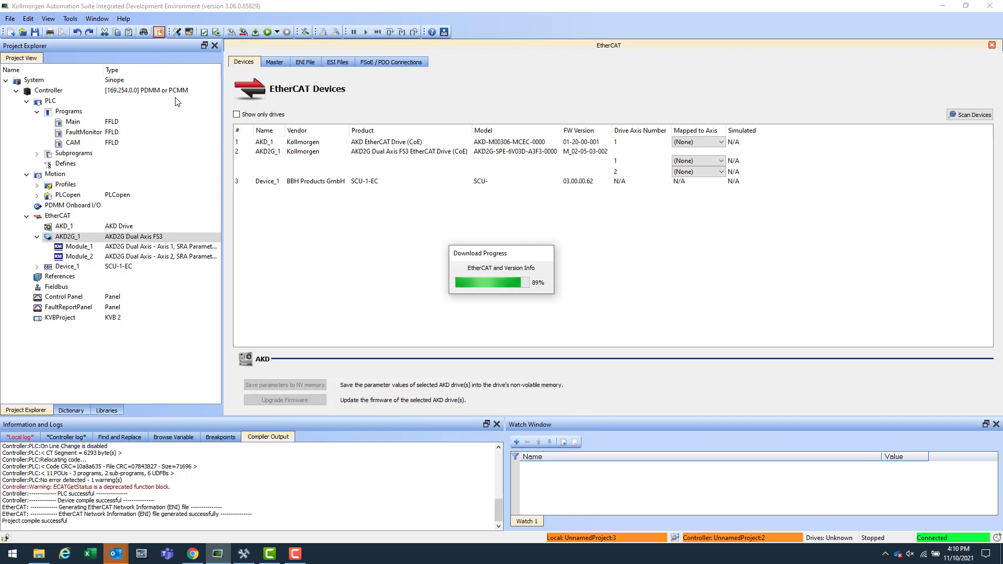
left_click(56, 92)
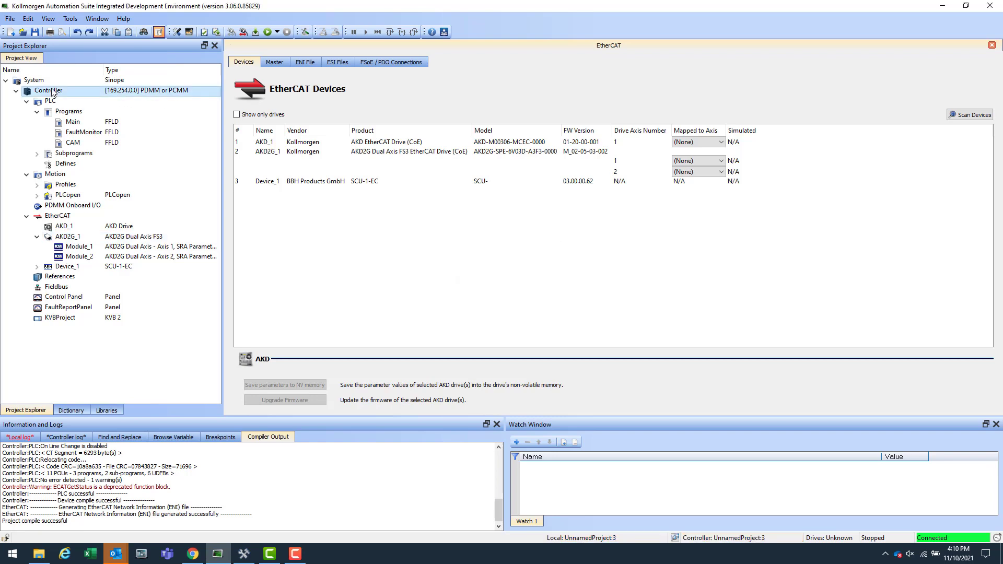
right_click(56, 92)
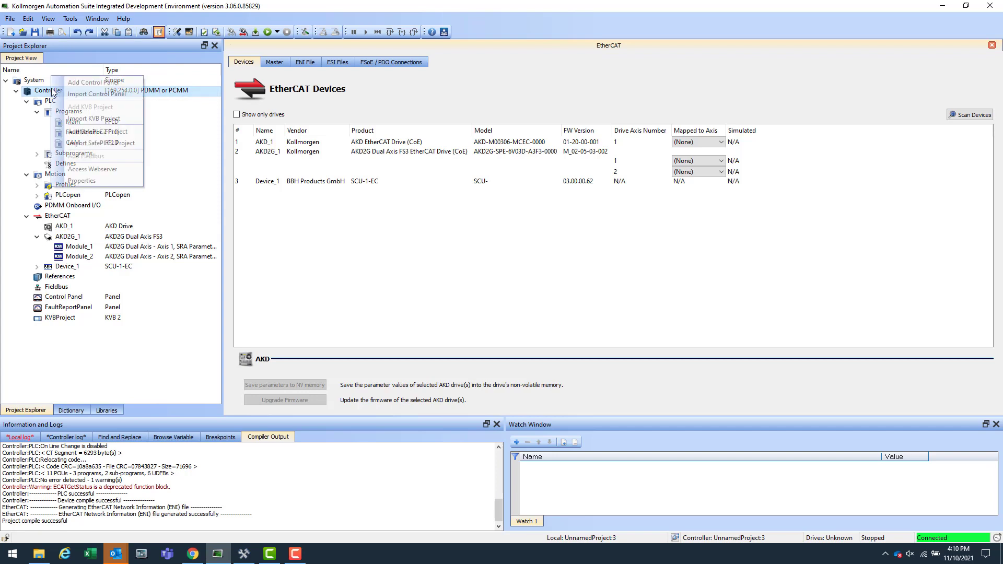
left_click(92, 133)
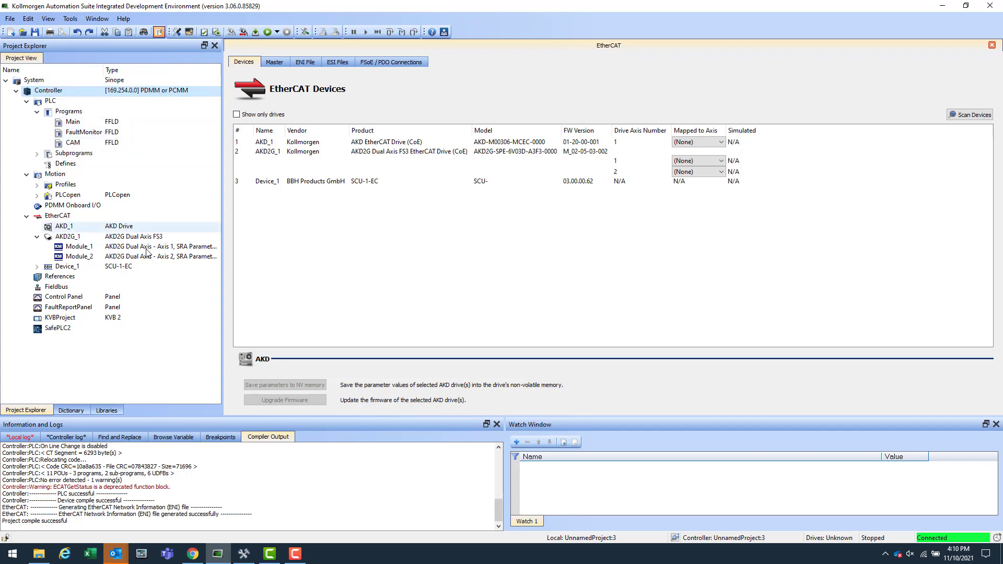
Open the project in SafePLC2 and review the FSoE properties of the AKD2G Axis 1 device in the terminal scheme.
double_click(59, 329)
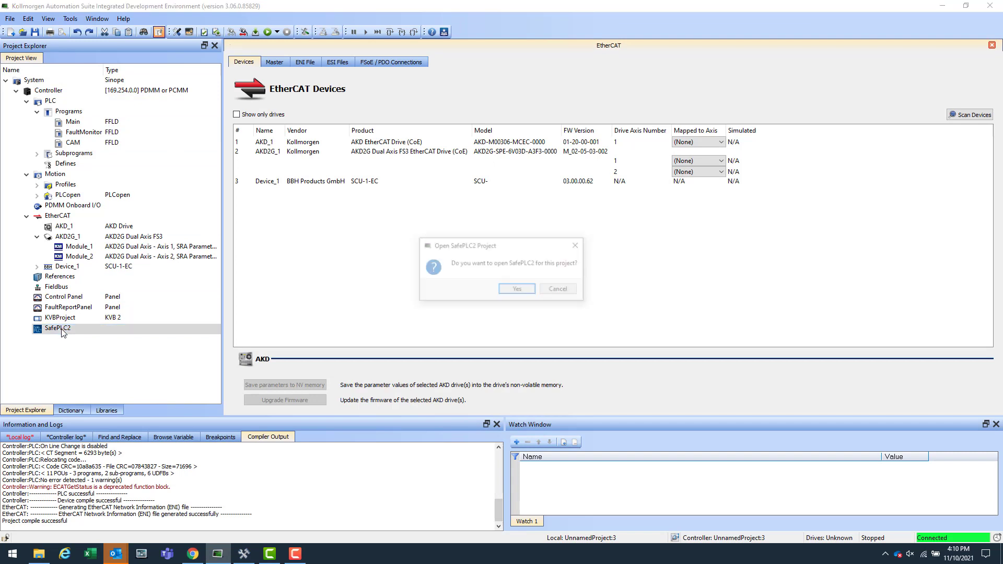
left_click(517, 290)
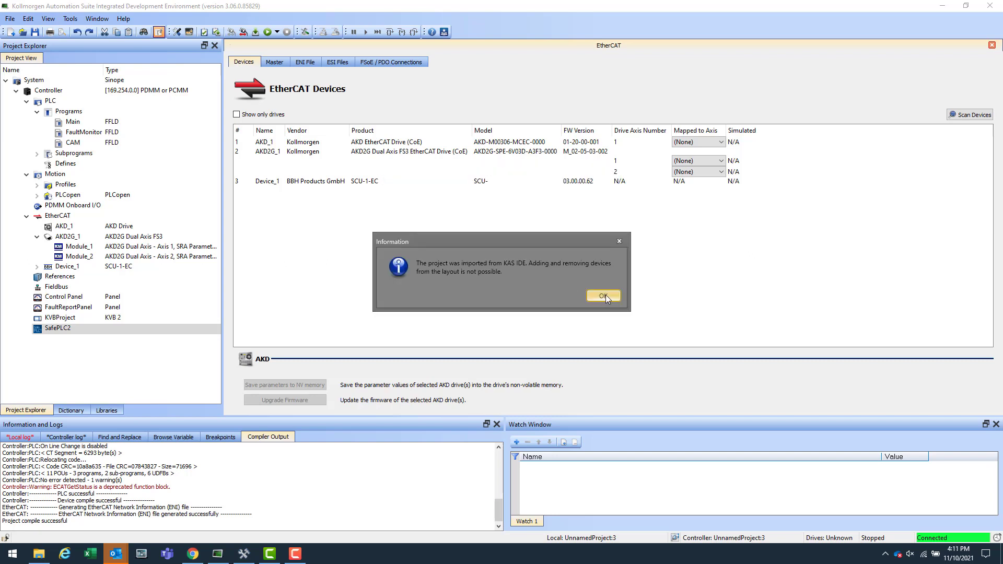
left_click(605, 295)
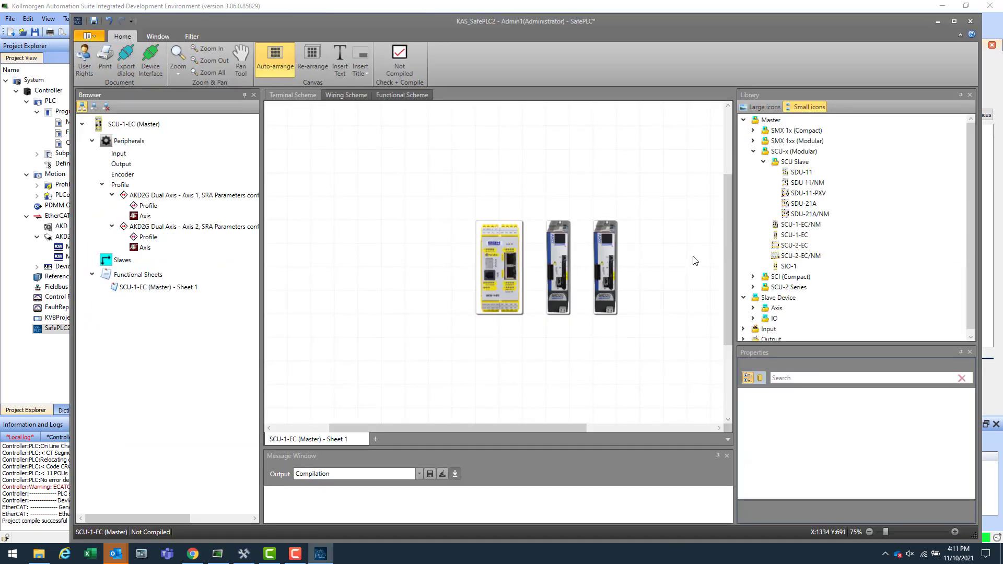
left_click(560, 291)
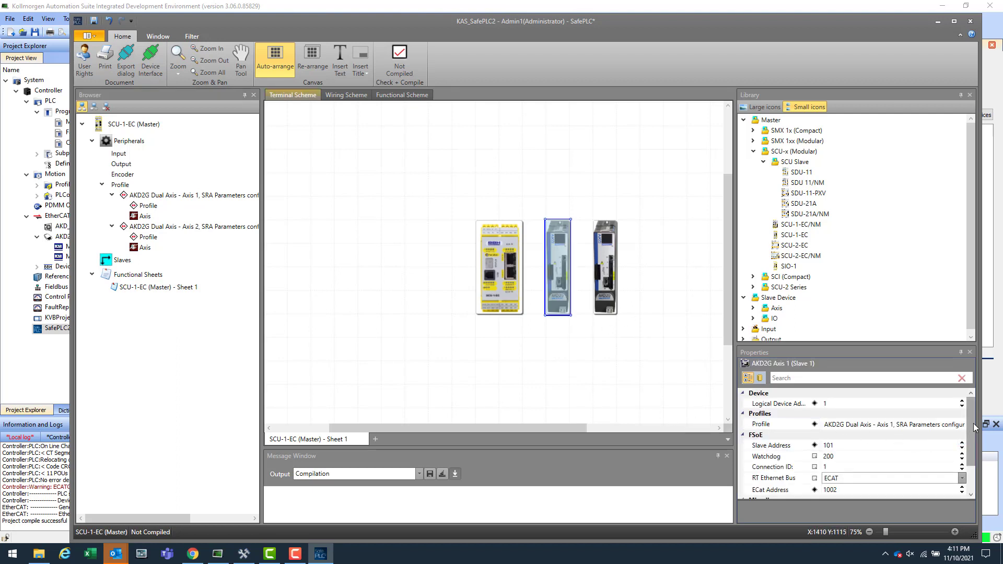
left_click_drag(975, 428, 977, 460)
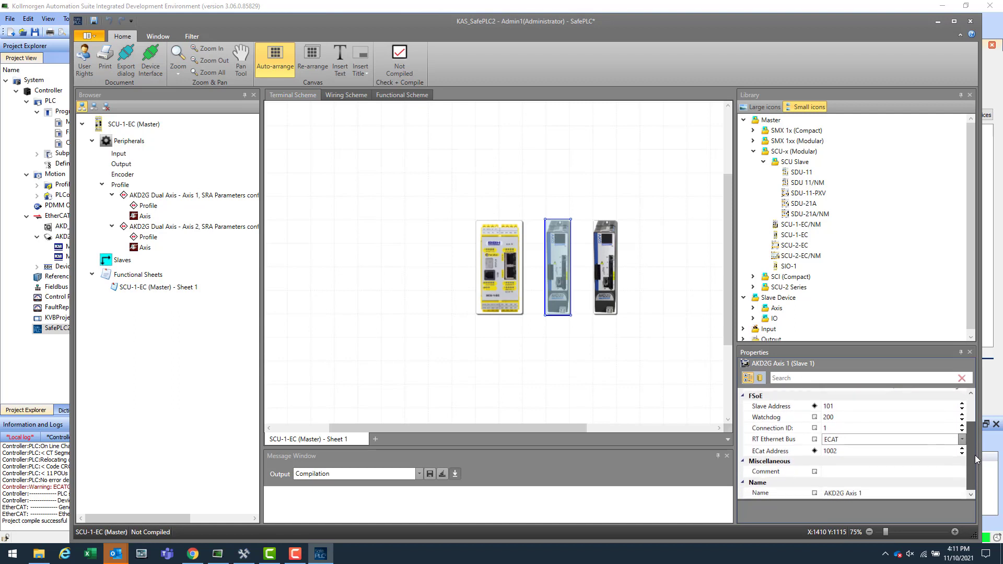
Place the AKD2G Axis 1 and Axis 2 profile blocks side by side, level with each other, in the functional scheme.
left_click(381, 97)
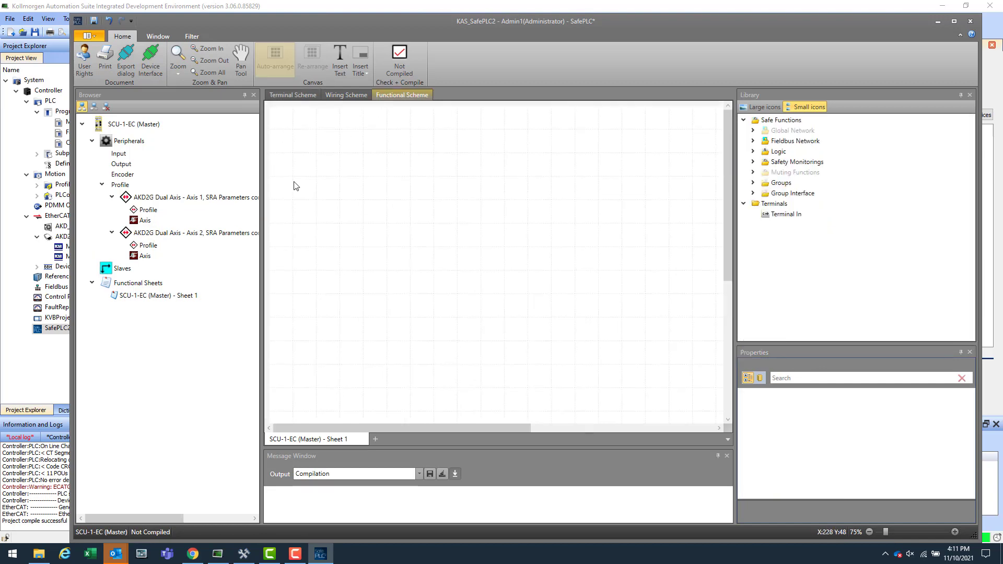
left_click_drag(164, 199, 400, 171)
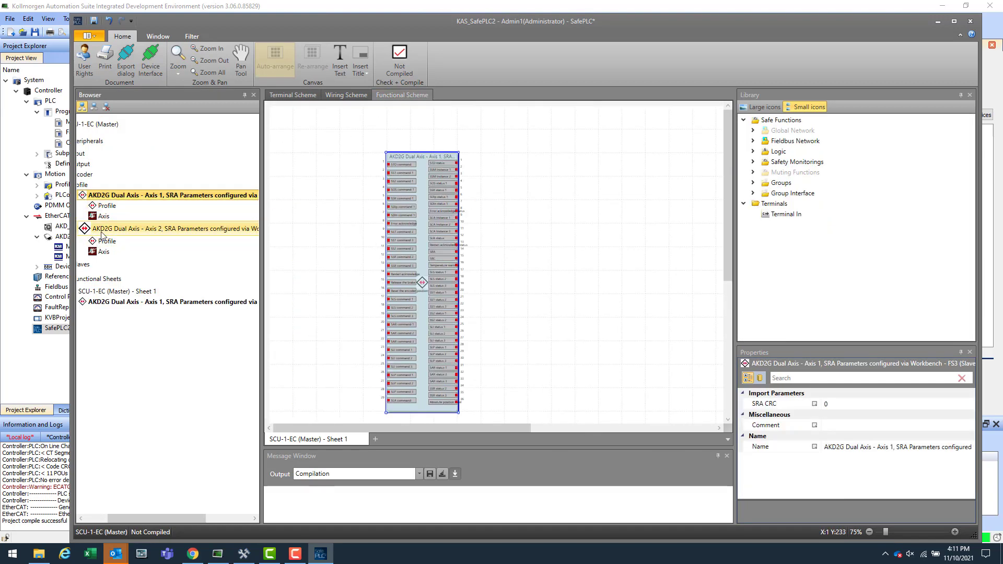
left_click_drag(157, 228, 614, 195)
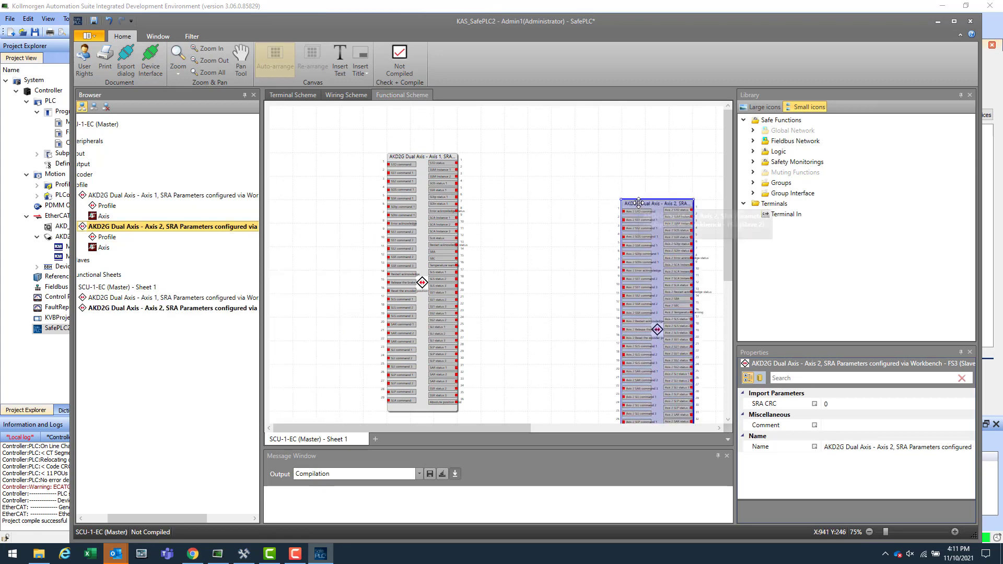
left_click_drag(635, 203, 612, 143)
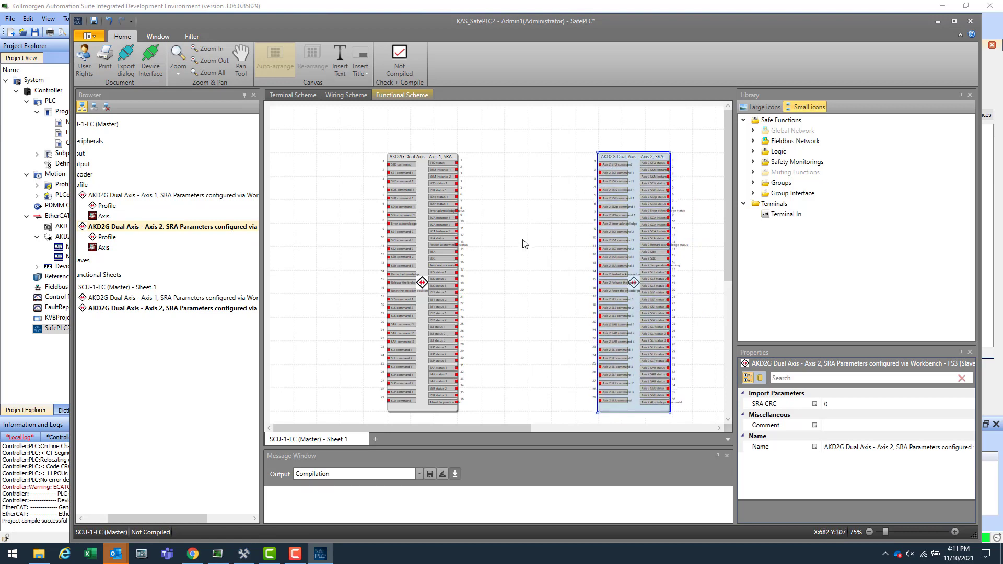
Place a Functional Input block and an AND block ahead of the Axis 1 block's command inputs.
scroll(495, 250, "up", 4)
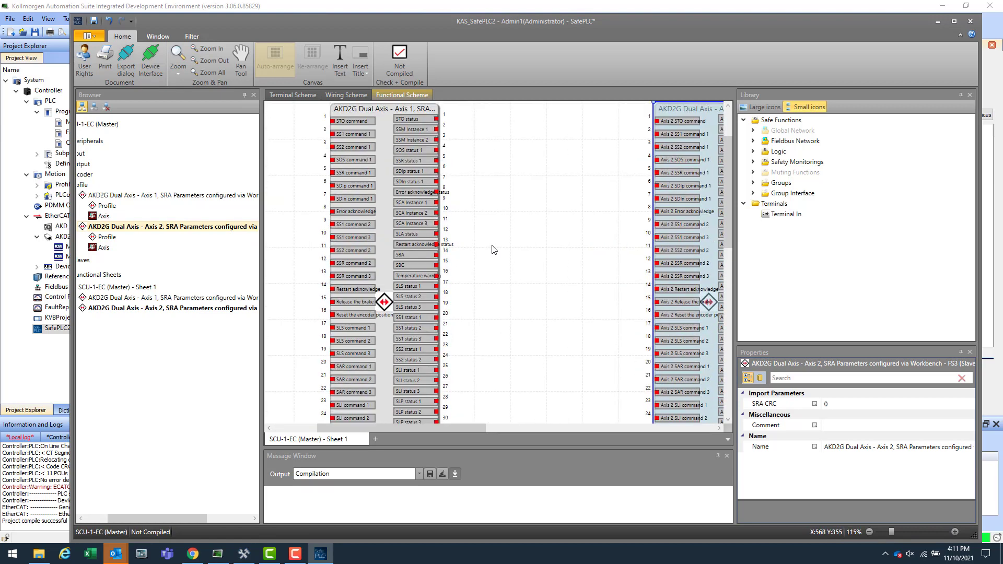
left_click_drag(443, 427, 357, 429)
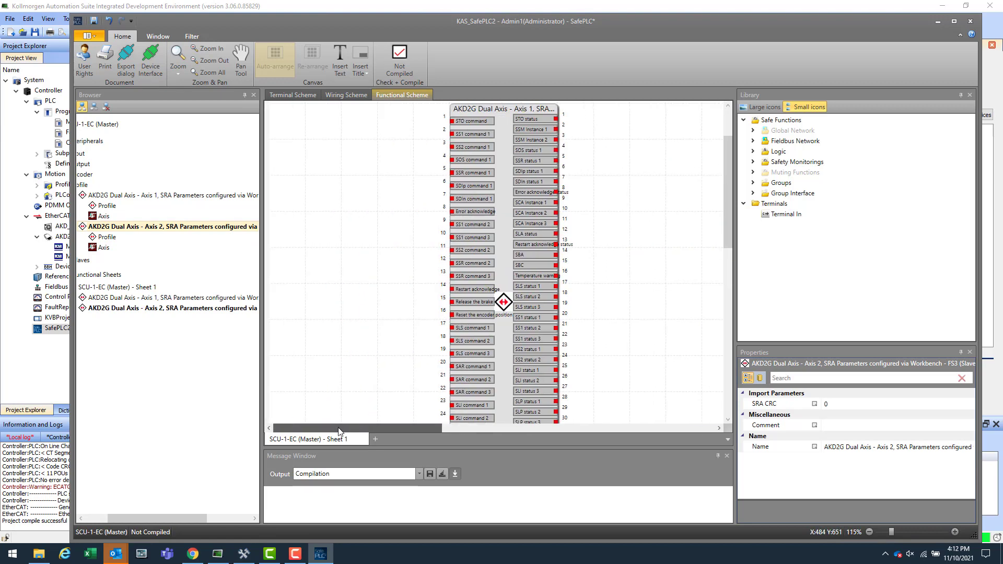
left_click(753, 142)
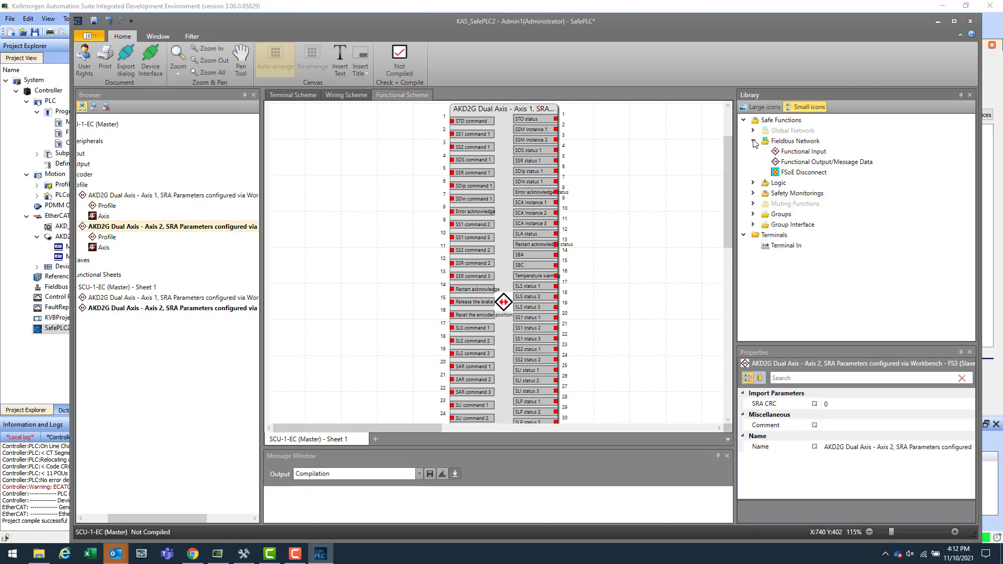
left_click_drag(794, 152, 305, 156)
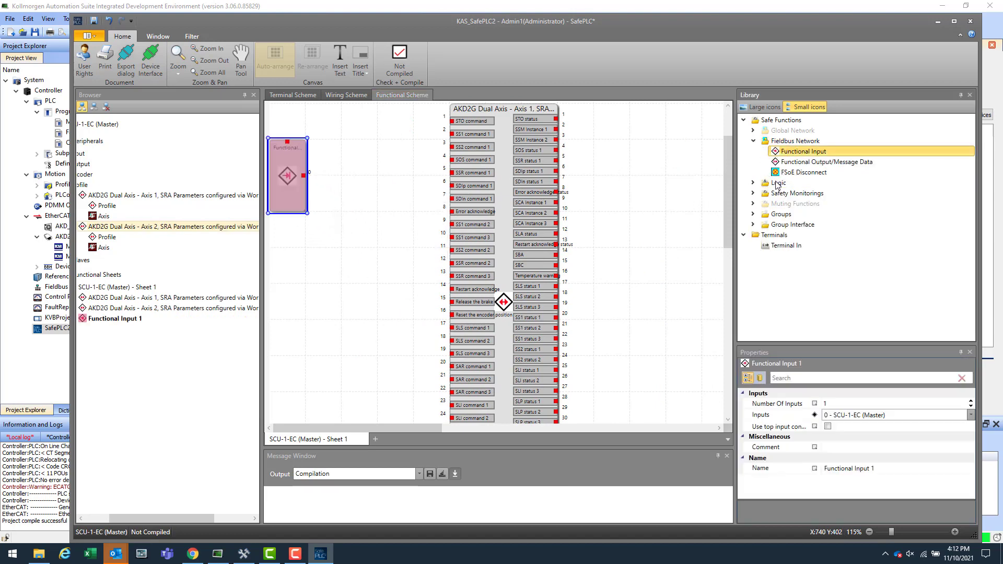
left_click(753, 182)
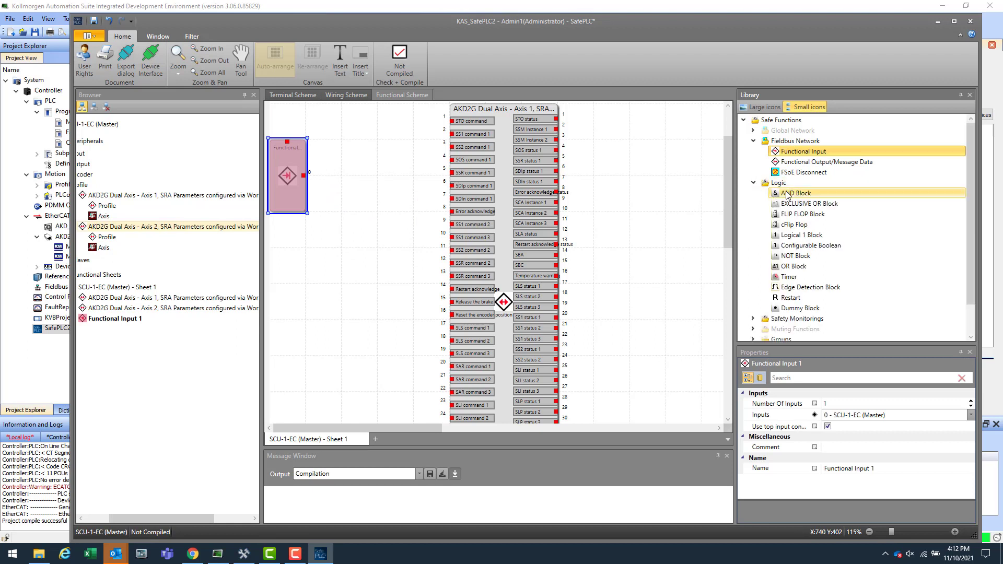
left_click_drag(795, 194, 339, 205)
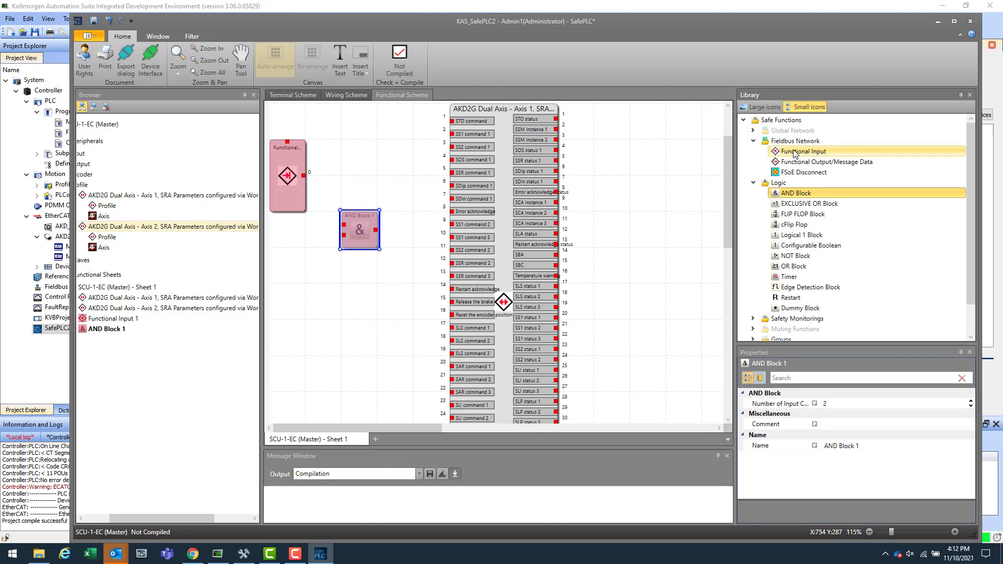
Add a second Functional Input block below the first and wire both inputs through the AND block to the Axis 1 block's SLS command 1.
left_click_drag(793, 152, 280, 278)
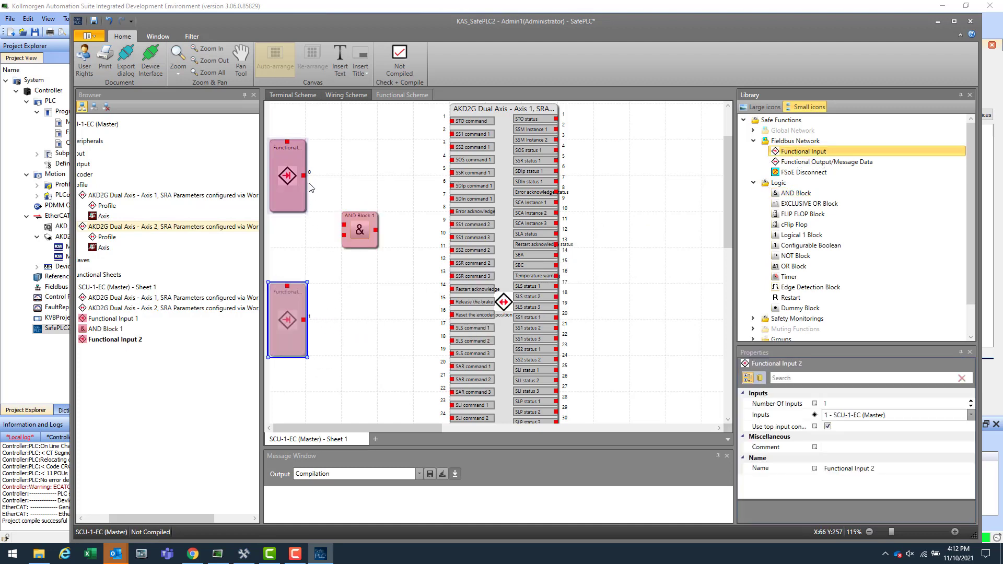
mouse_move(304, 176)
left_mouse_down()
mouse_move(329, 227)
mouse_move(345, 227)
left_mouse_up()
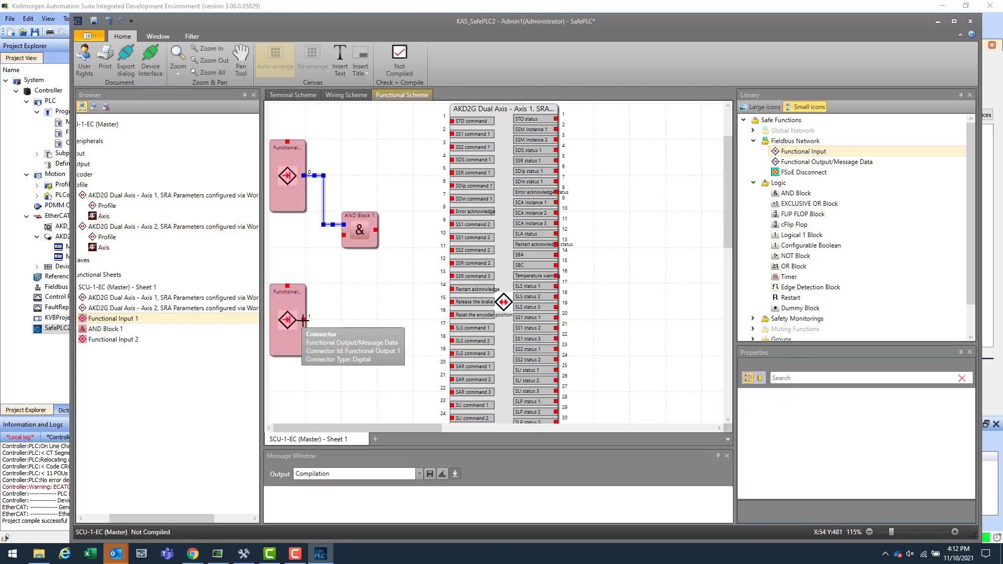
left_click_drag(303, 320, 452, 330)
left_click(413, 357)
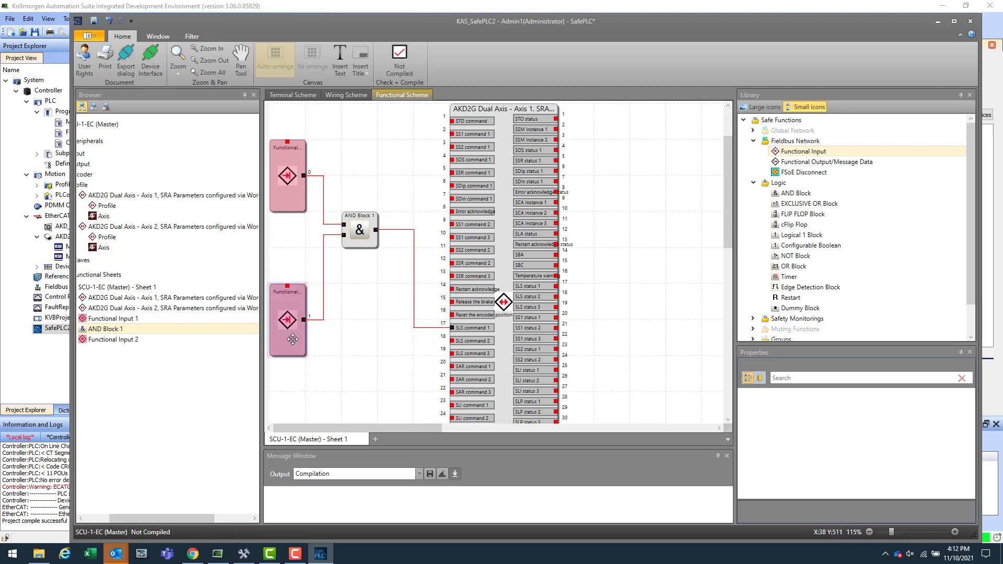
Review the SCU-1-EC (Master) input assignments available for the first Functional Input block.
left_click(287, 202)
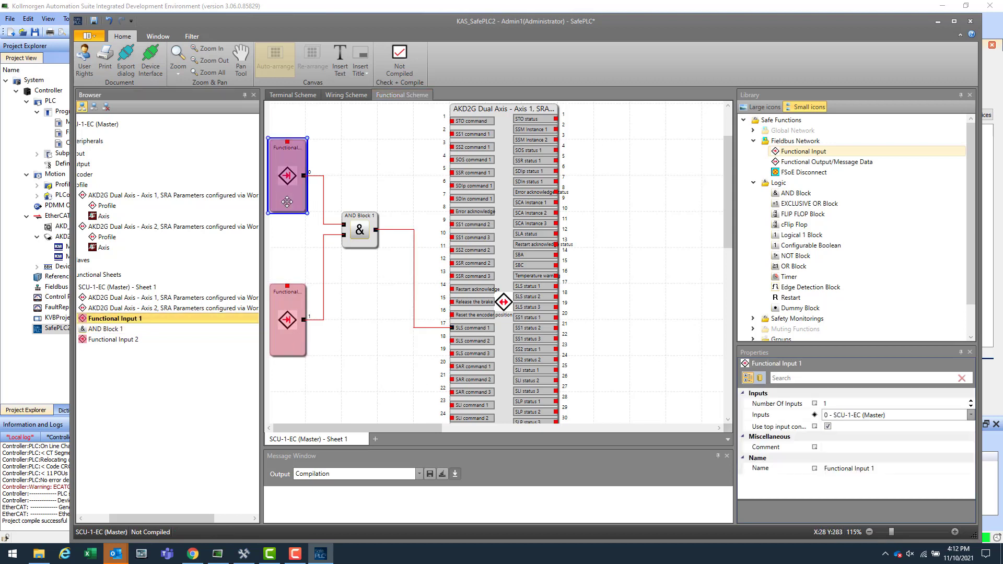
left_click(973, 416)
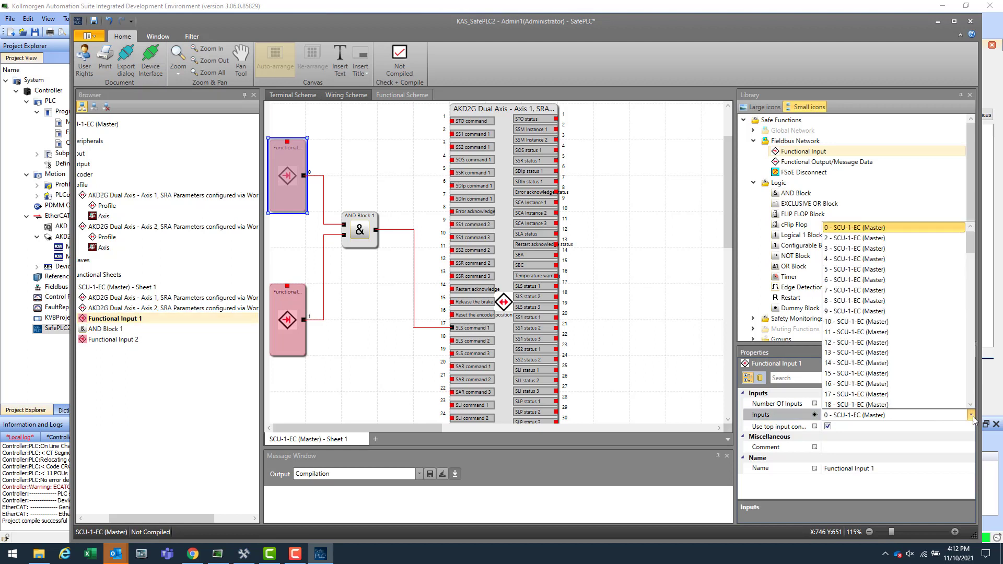
left_click(972, 420)
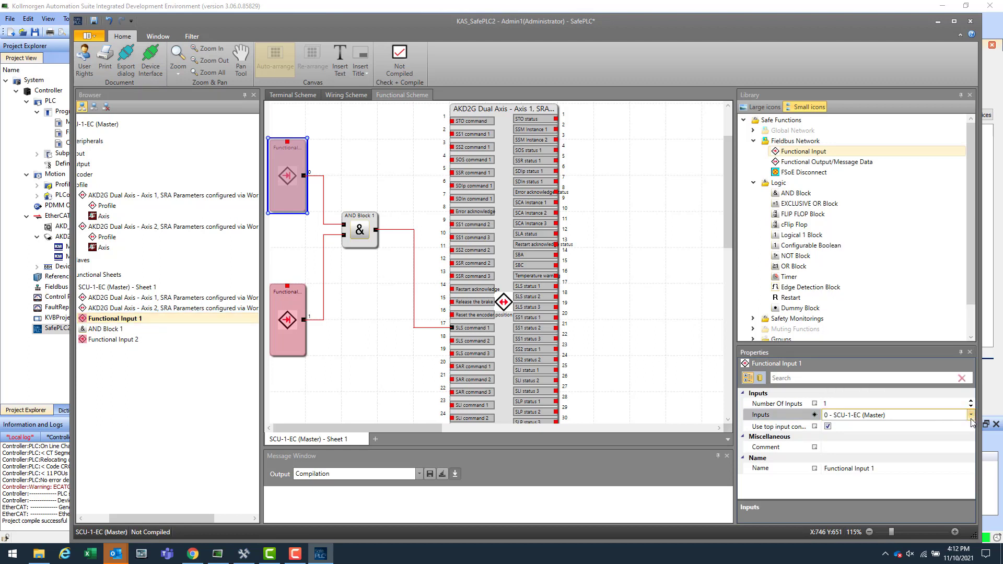
left_click(393, 369)
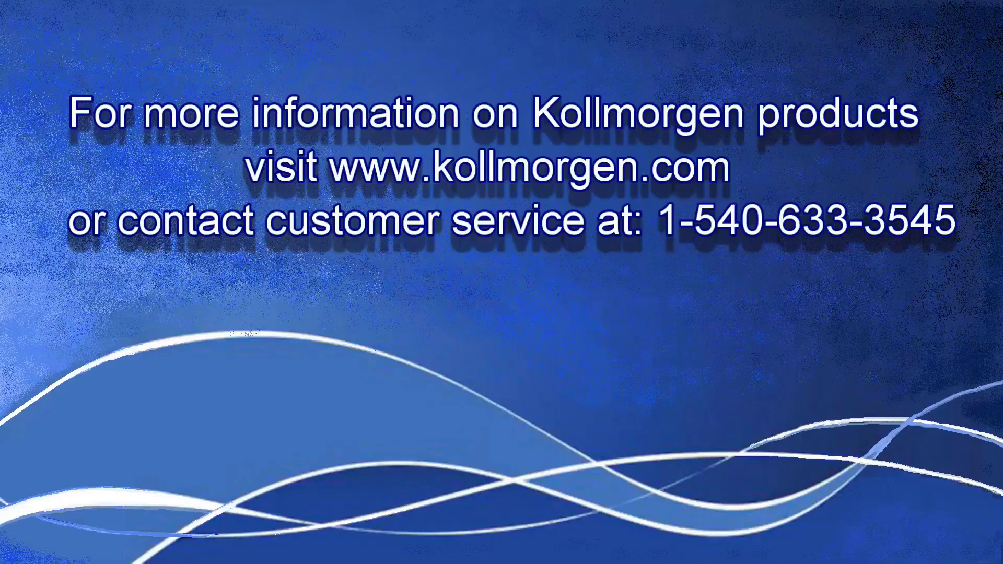